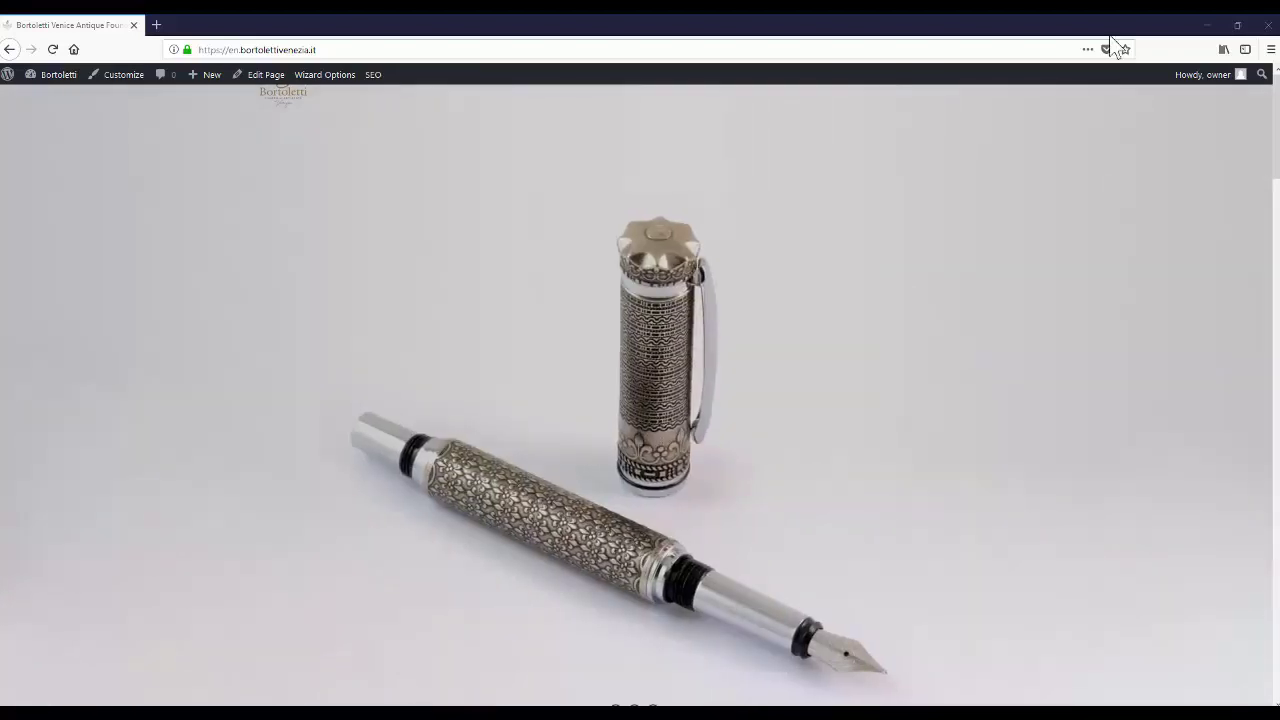
- Search Google for "search console" in a new browser tab and open the Search Console home page
left_click(156, 25)
left_click(74, 52)
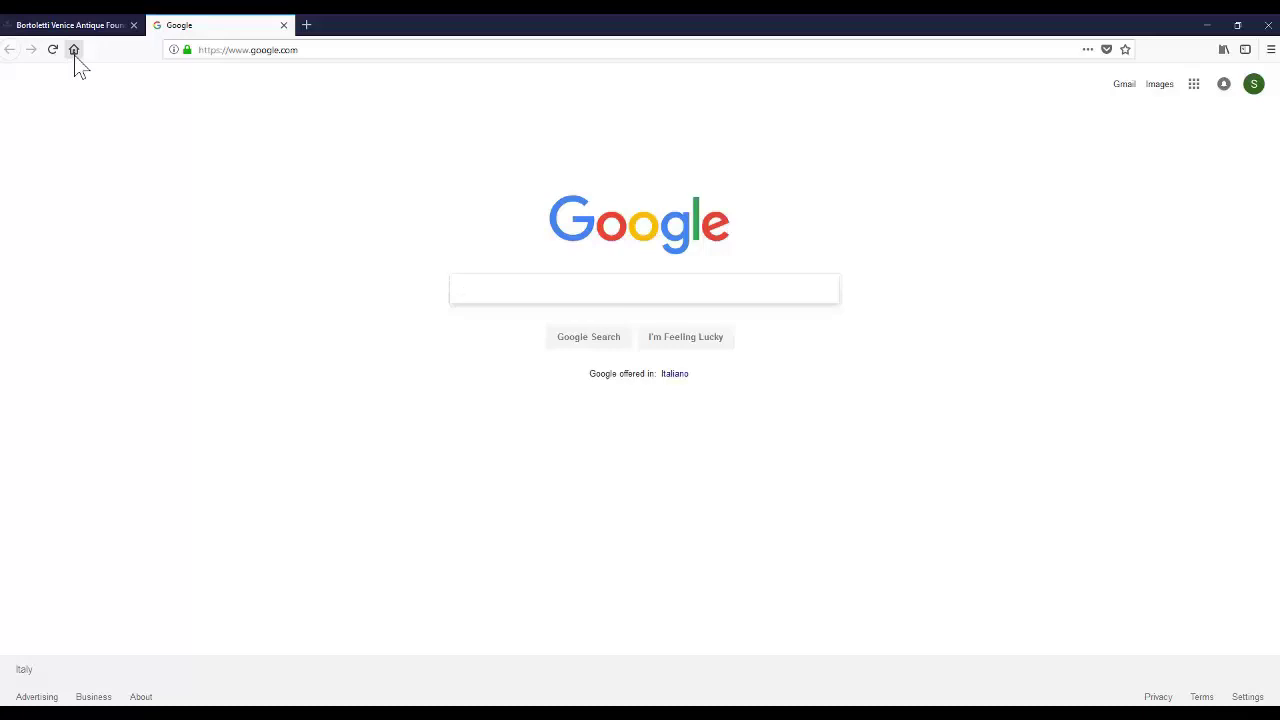
left_click(484, 289)
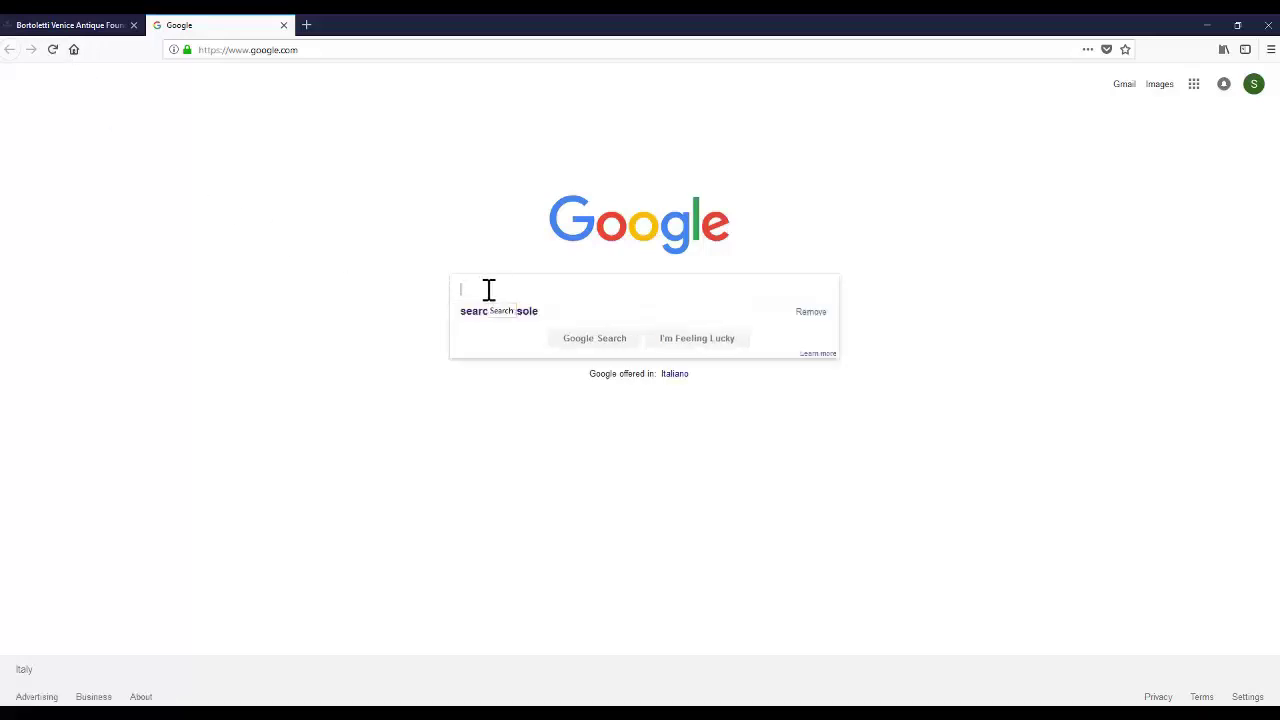
type("sear")
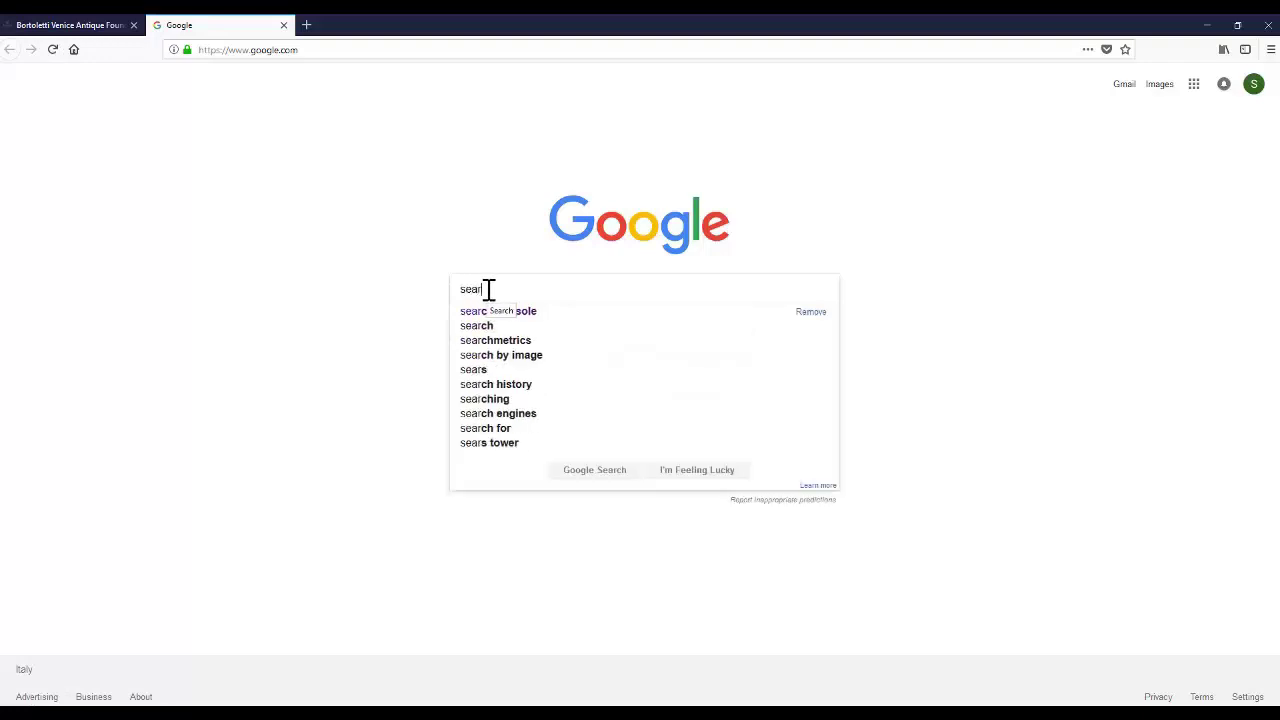
type("ch console")
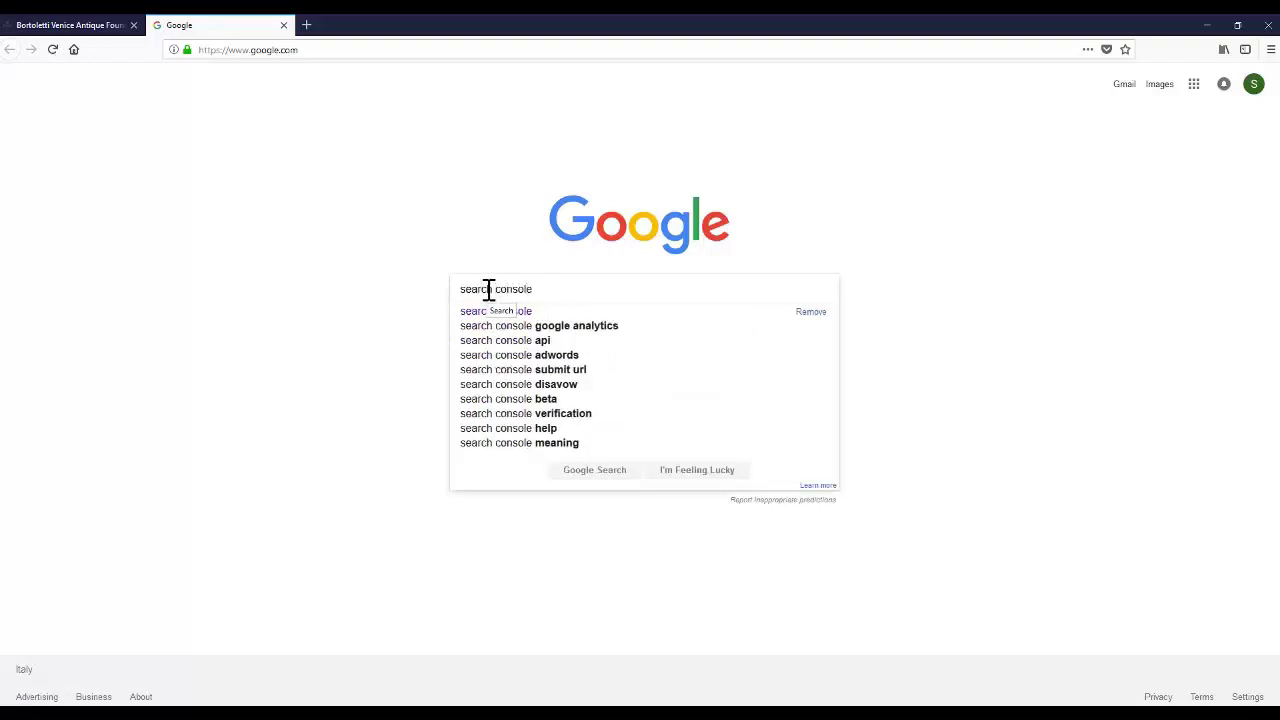
key("Return")
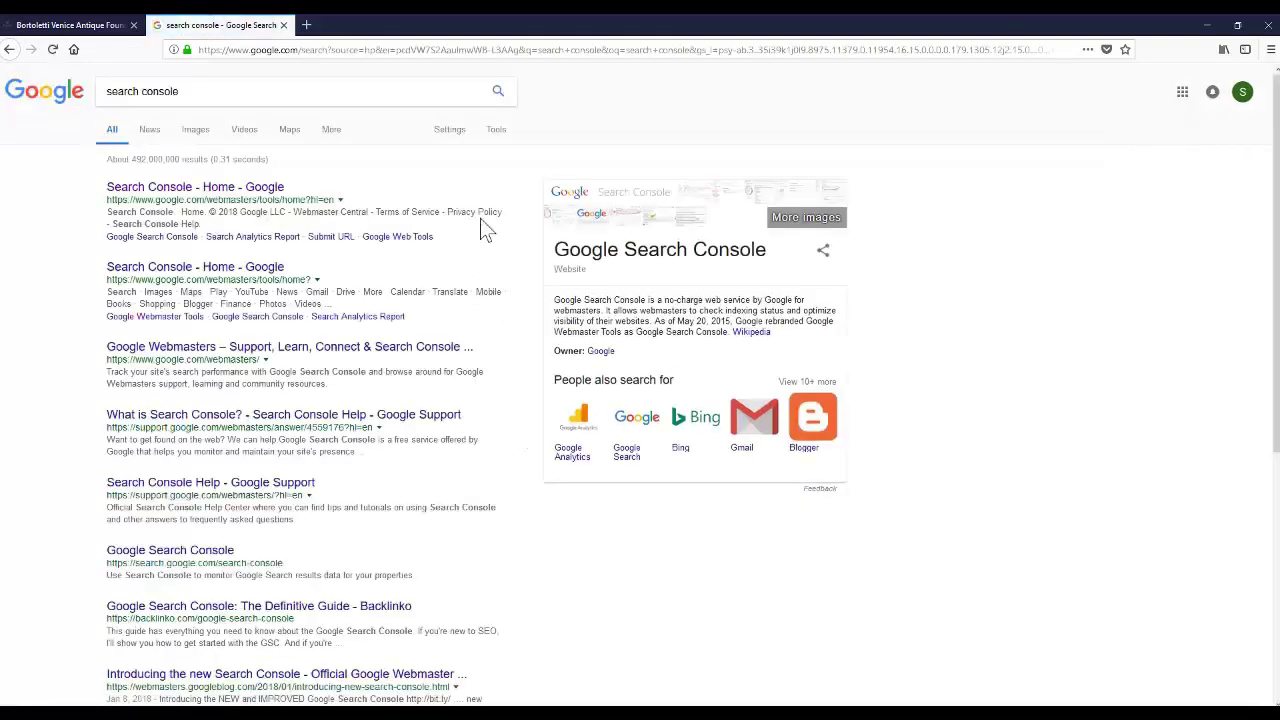
left_click(260, 196)
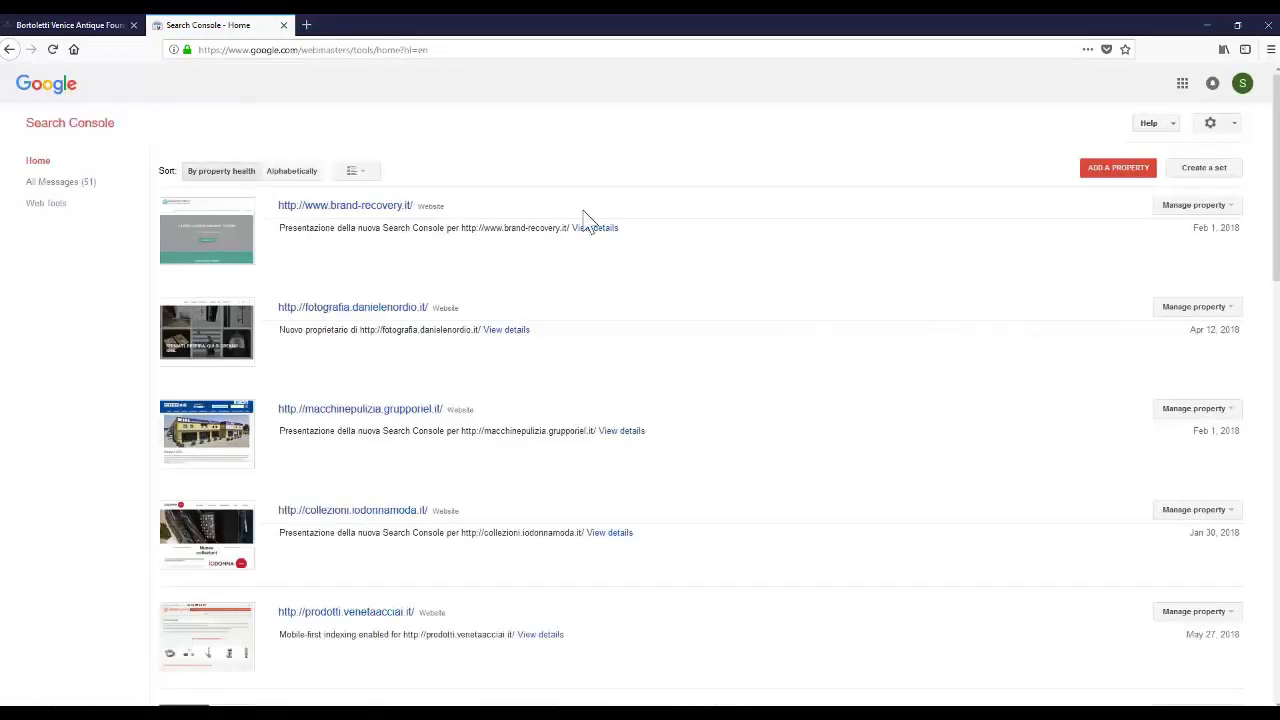
left_click(1117, 170)
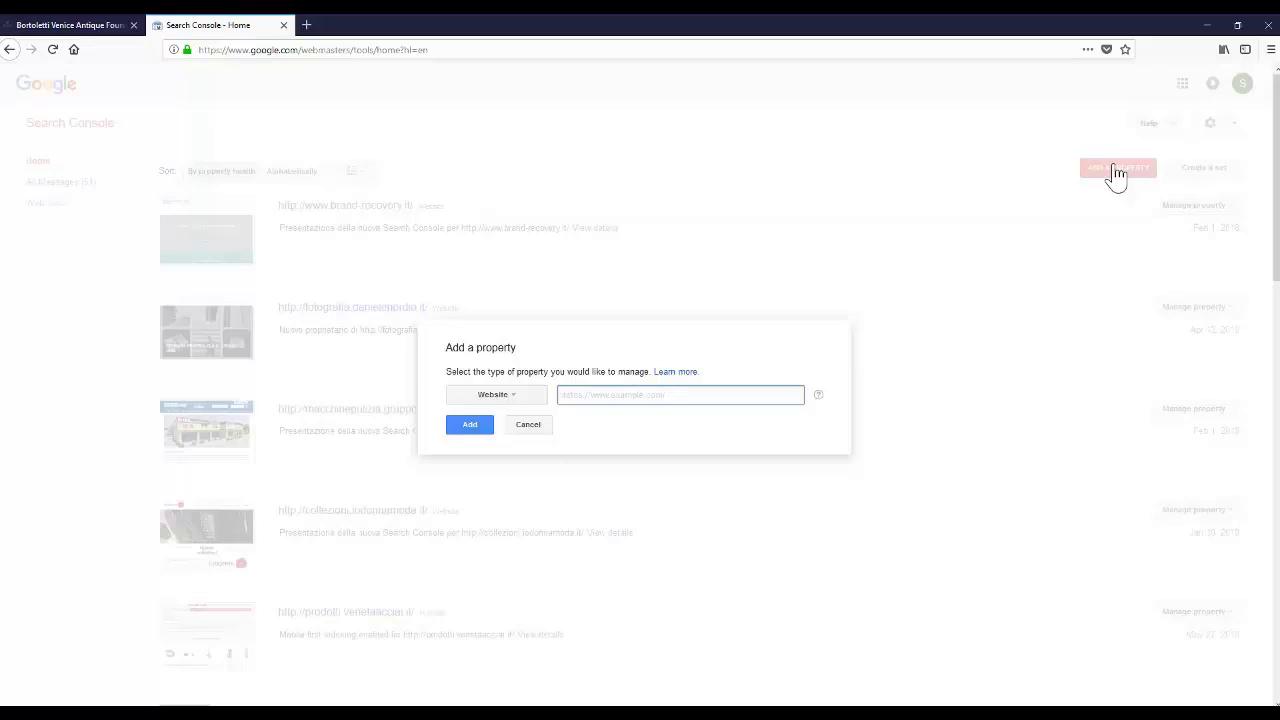
left_click(84, 26)
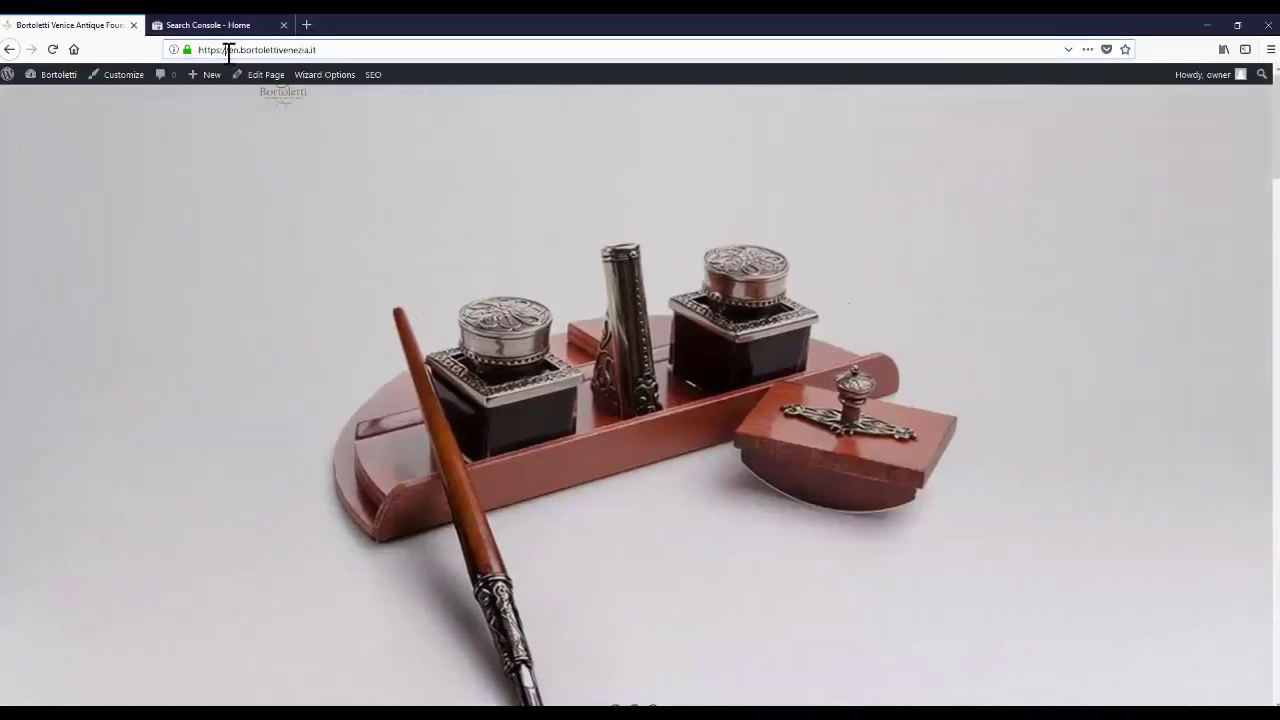
left_click(228, 50)
right_click(228, 52)
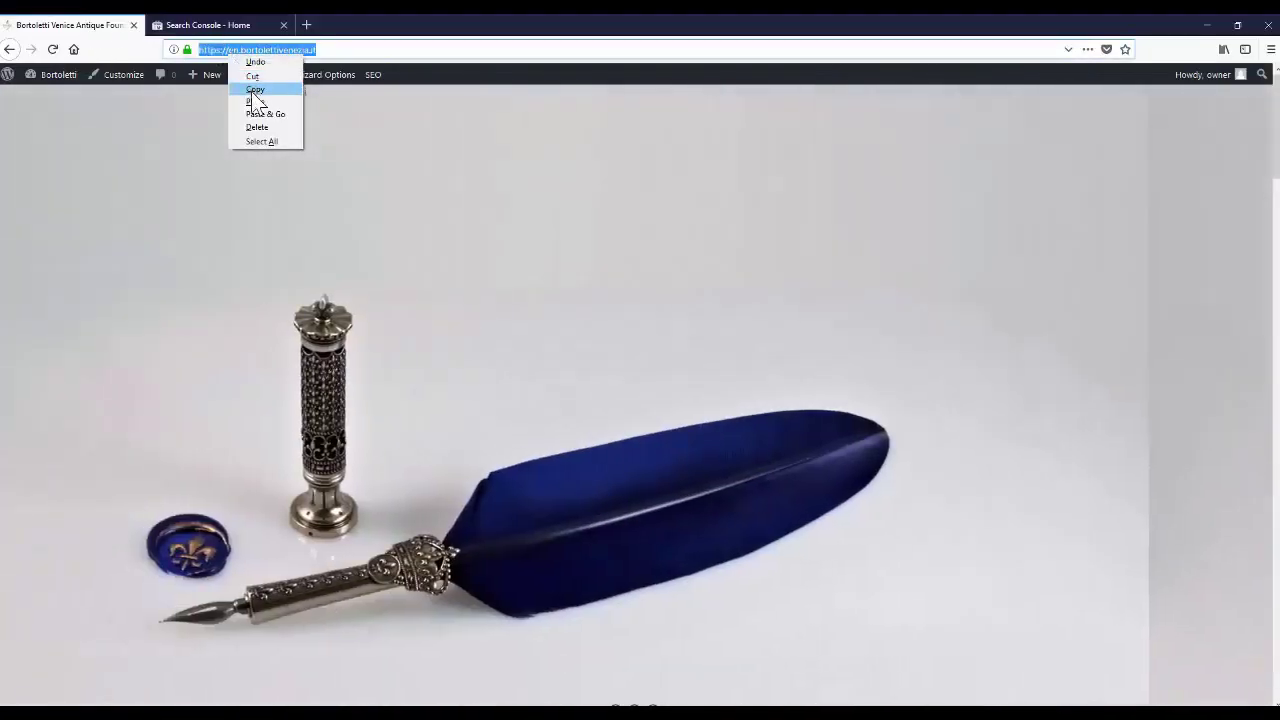
left_click(255, 90)
left_click(224, 16)
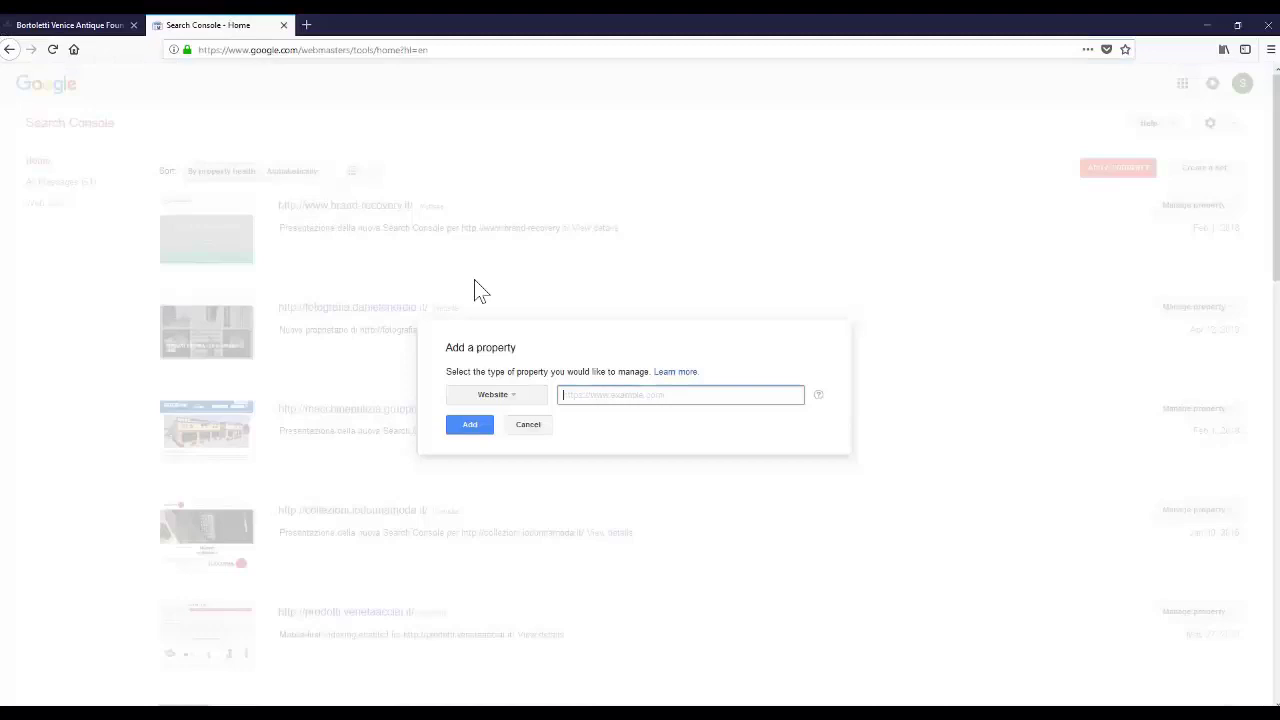
right_click(584, 395)
left_click(619, 445)
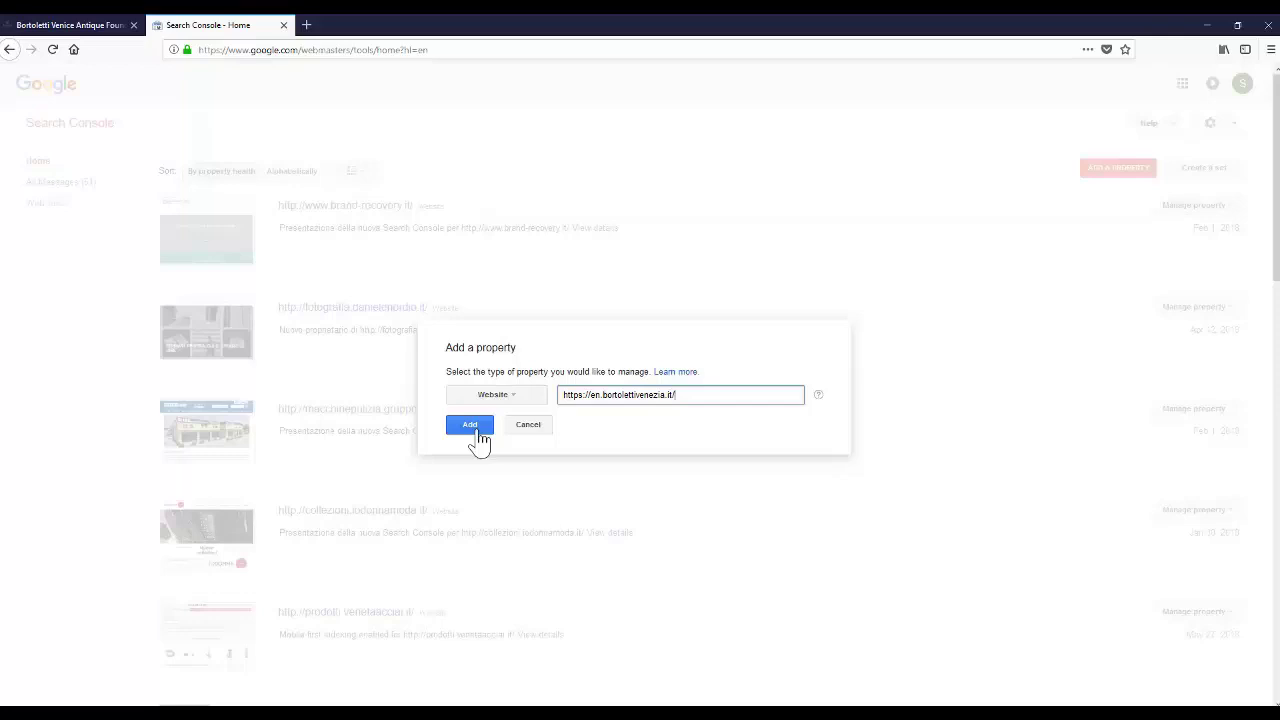
left_click(477, 432)
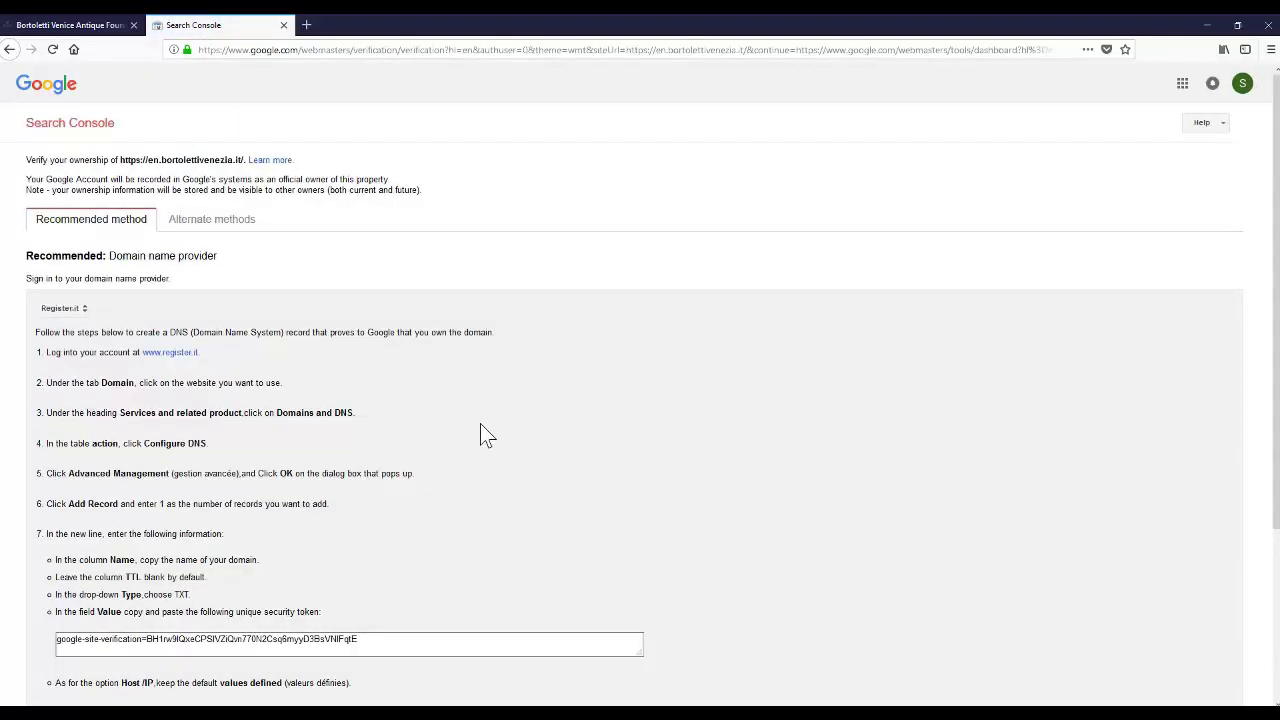
- Choose the HTML tag alternate verification method and copy only the meta tag's content code from the example
left_click(224, 226)
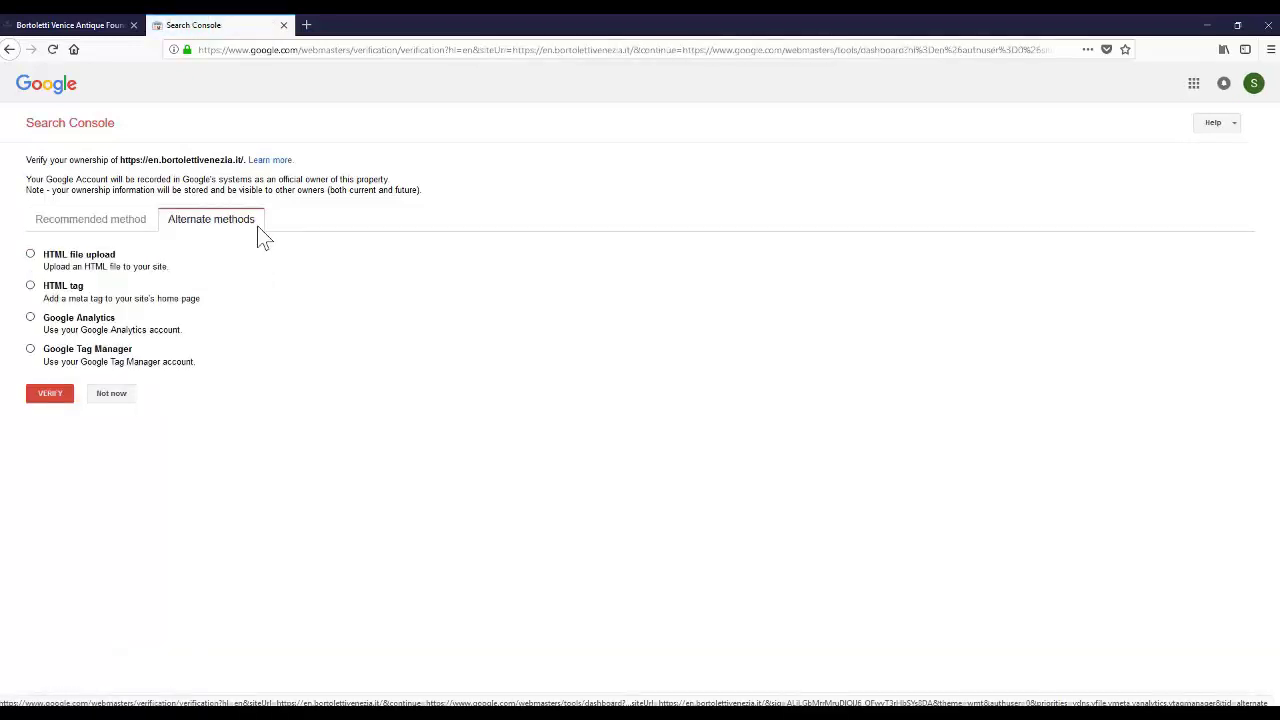
left_click(50, 290)
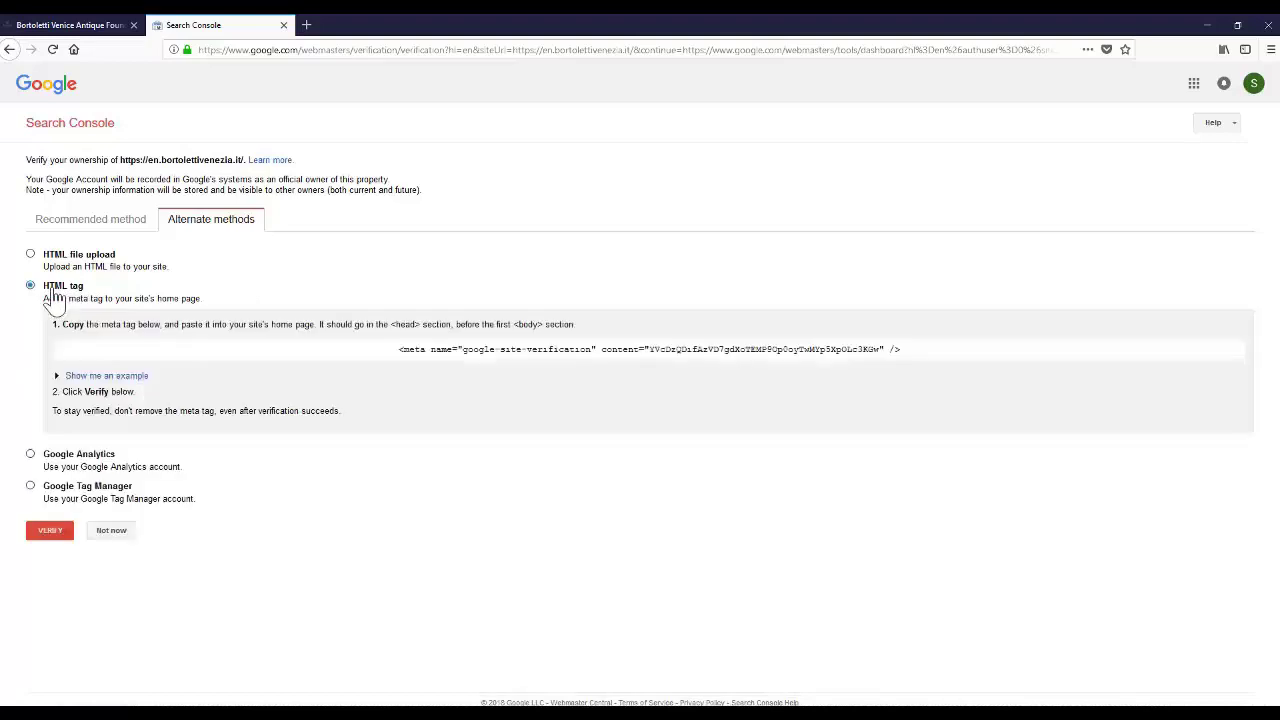
left_click(134, 377)
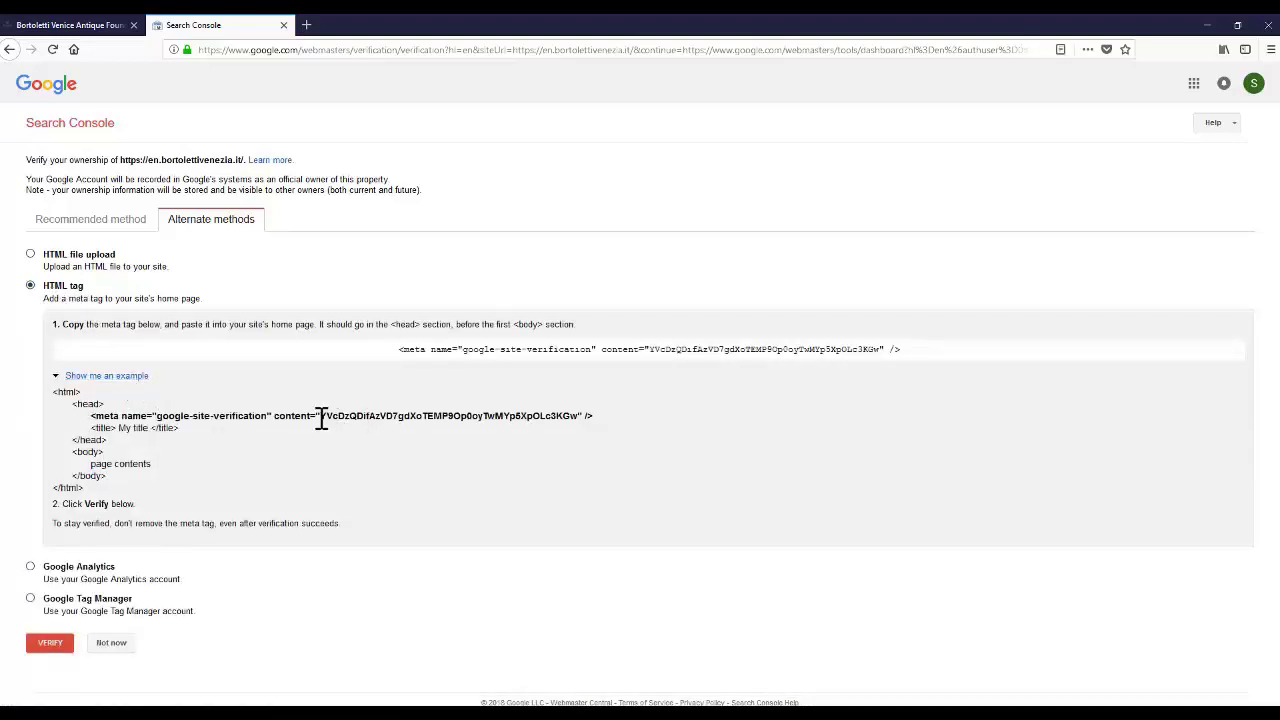
left_click_drag(320, 416, 578, 416)
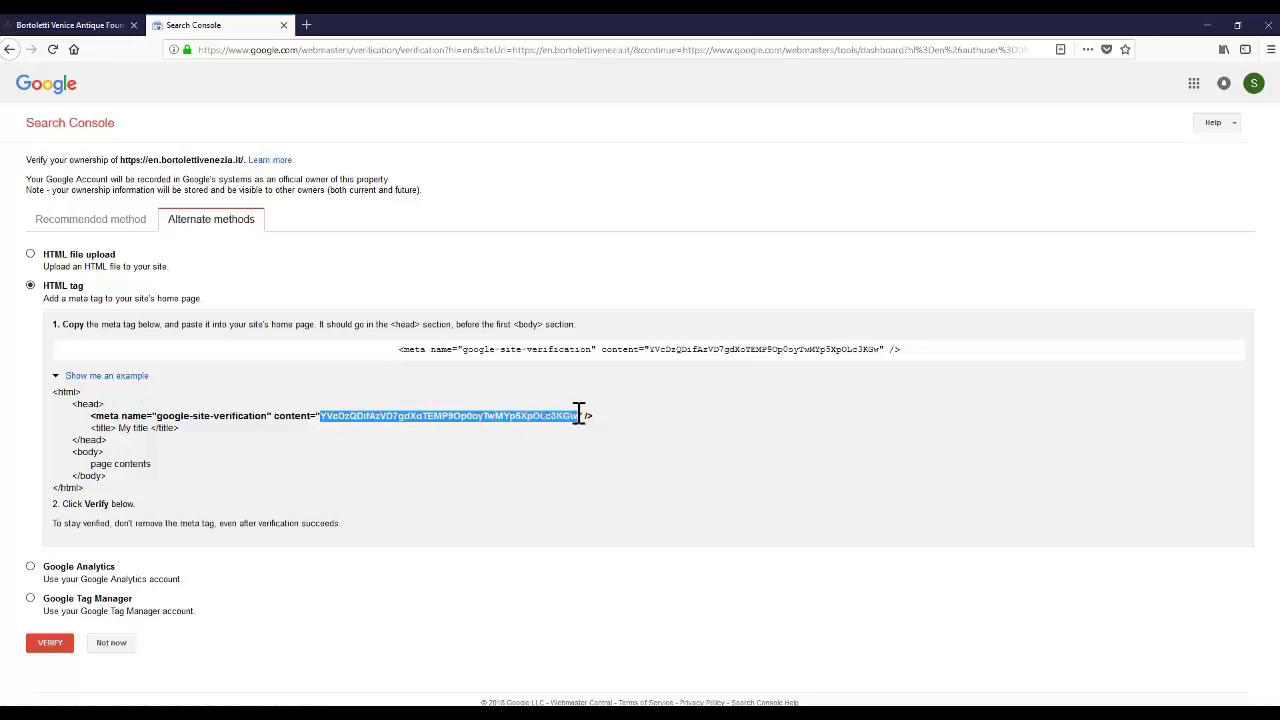
right_click(580, 416)
left_click(597, 428)
- Switch to the Bortoletti site's WordPress dashboard and open the All in One SEO General Settings
left_click(70, 25)
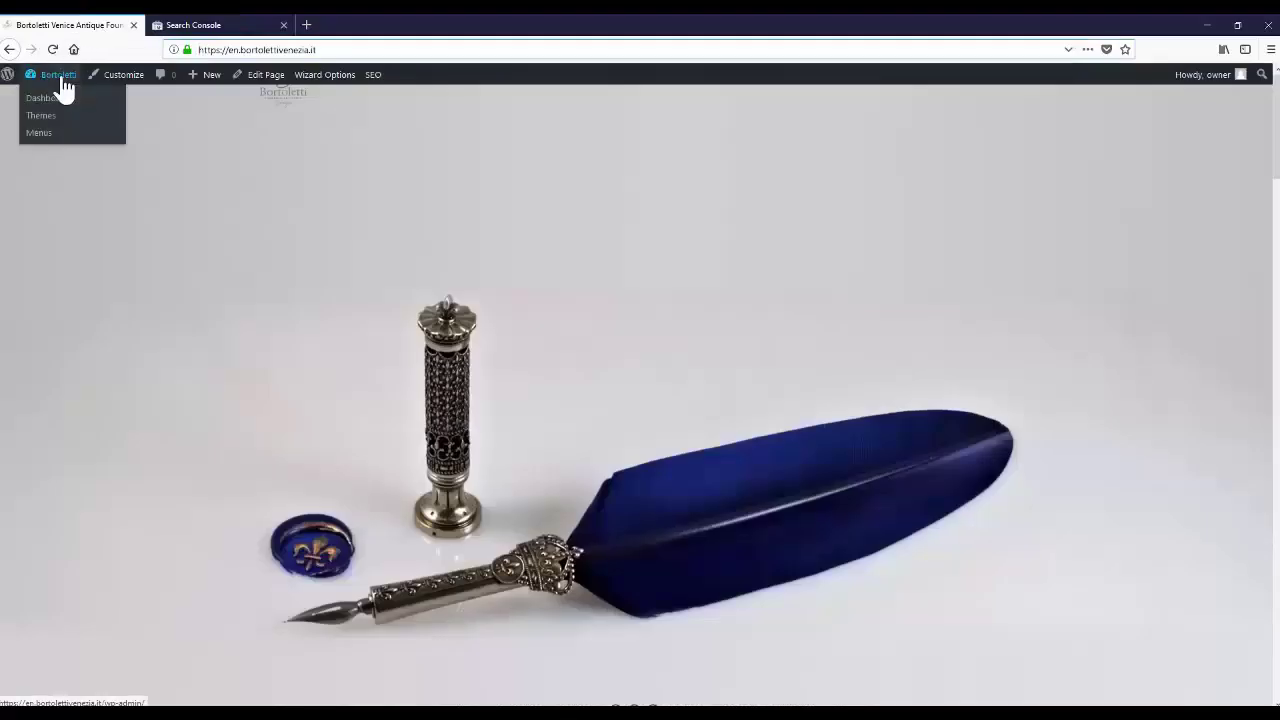
left_click(62, 80)
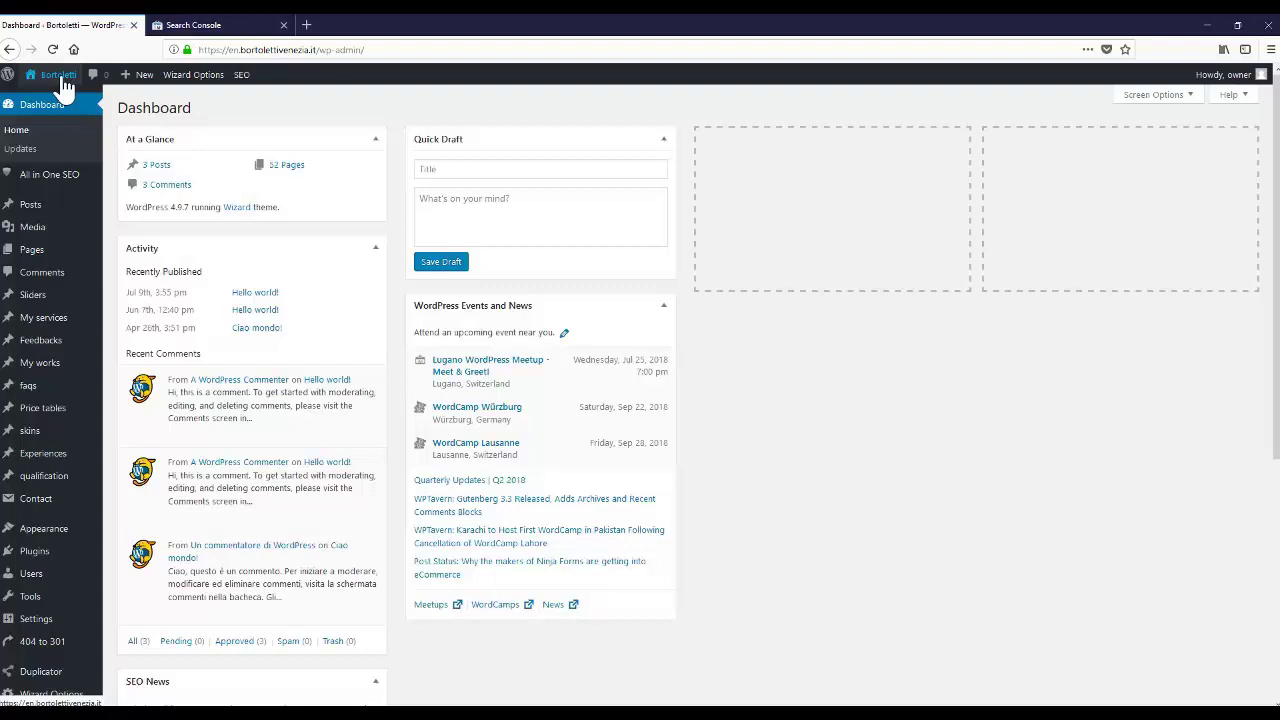
mouse_move(50, 178)
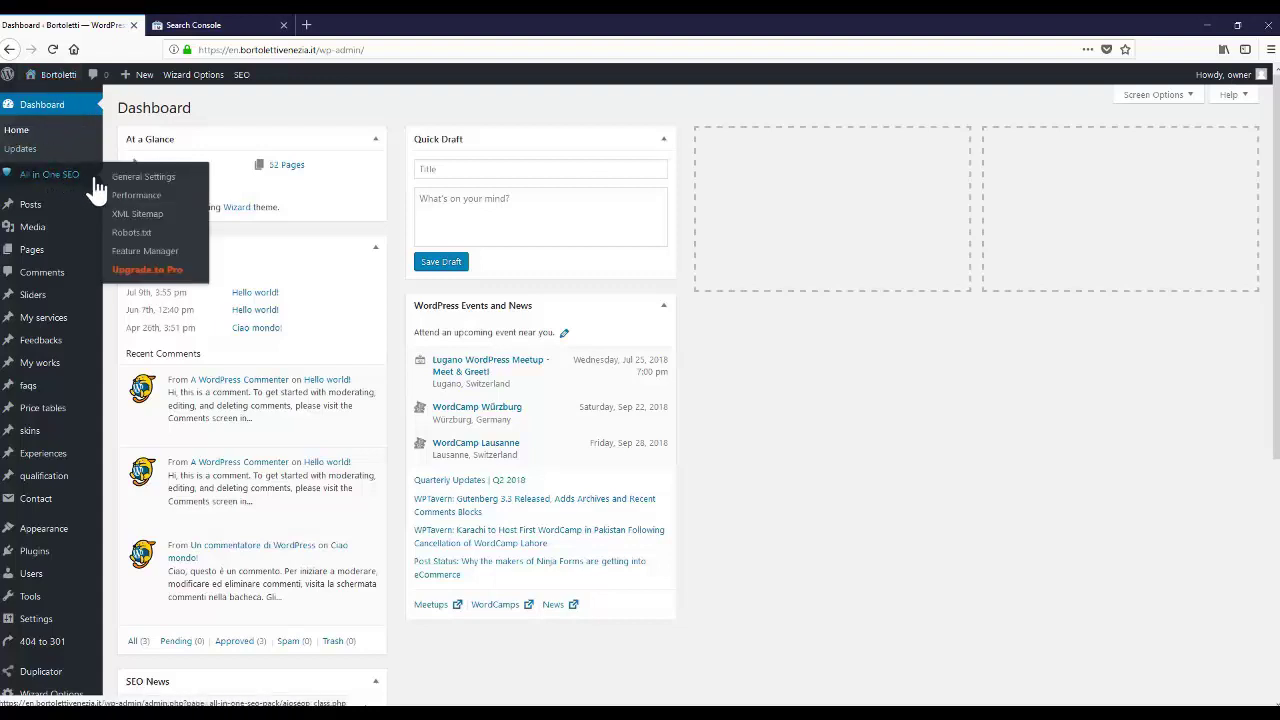
left_click(137, 180)
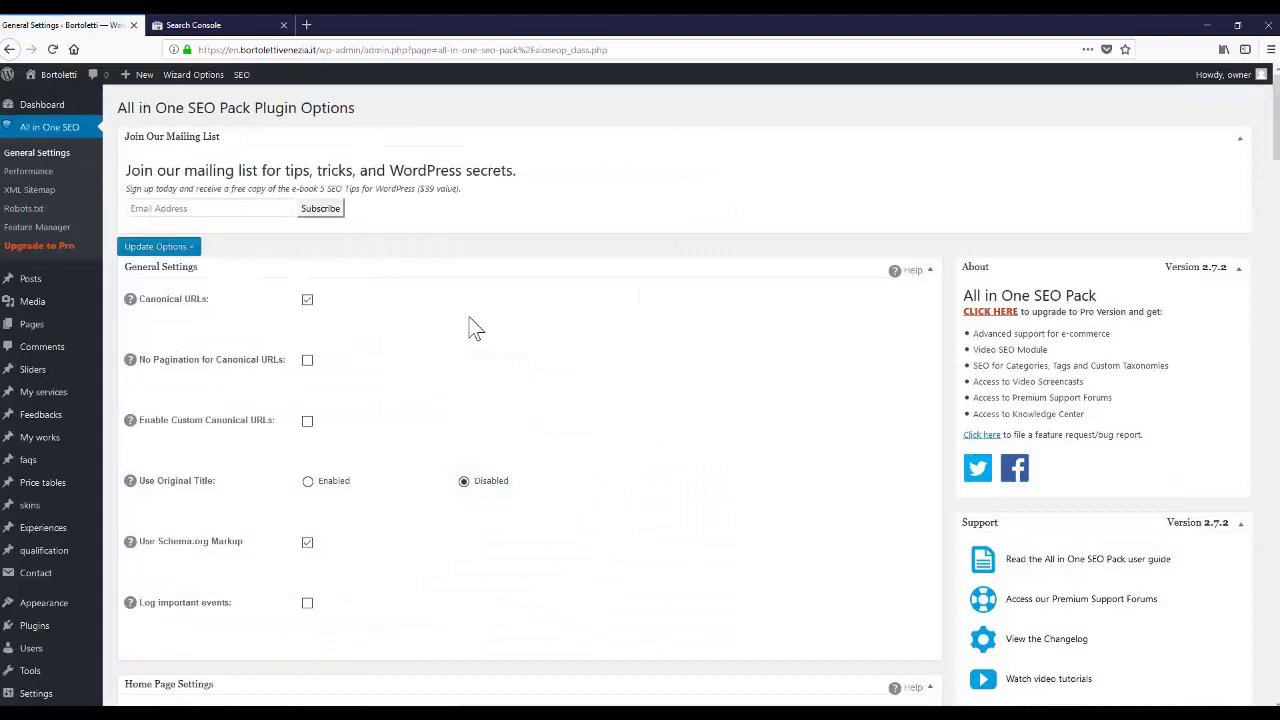
- Paste the verification code into the Google Webmaster Tools field under Webmaster Verification and save the plugin options
scroll(470, 328, "down", 15)
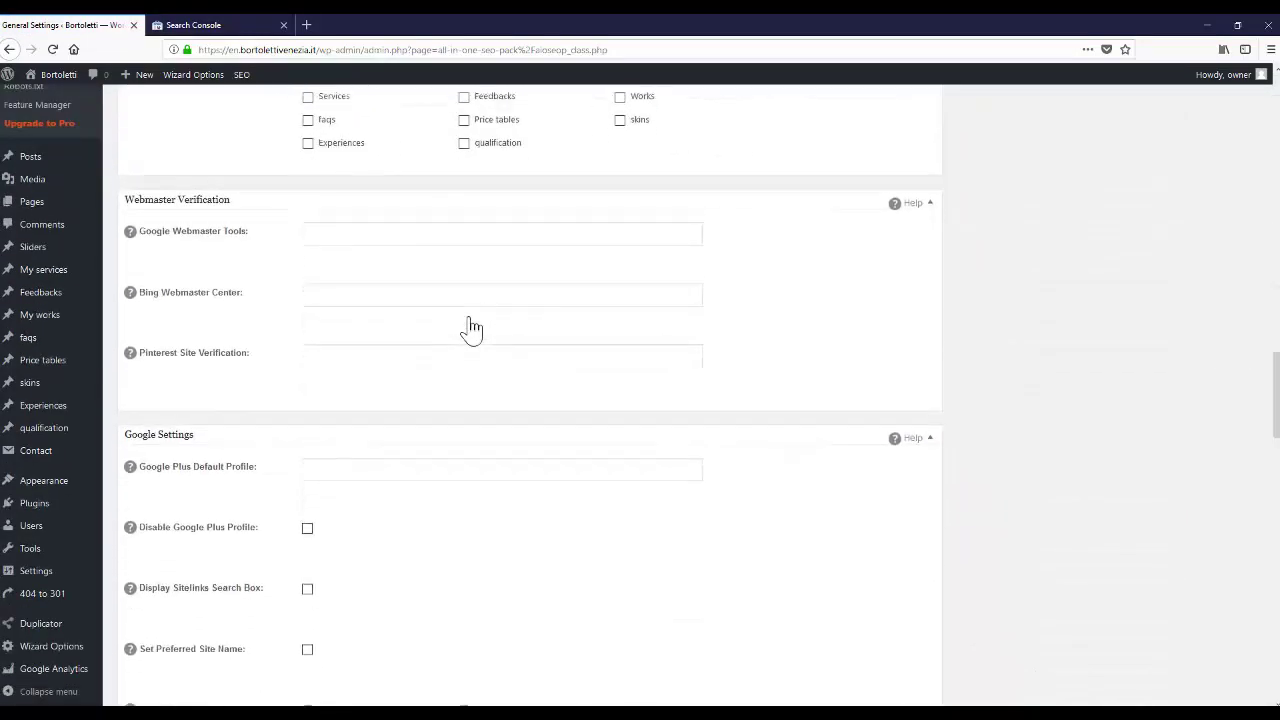
left_click(335, 233)
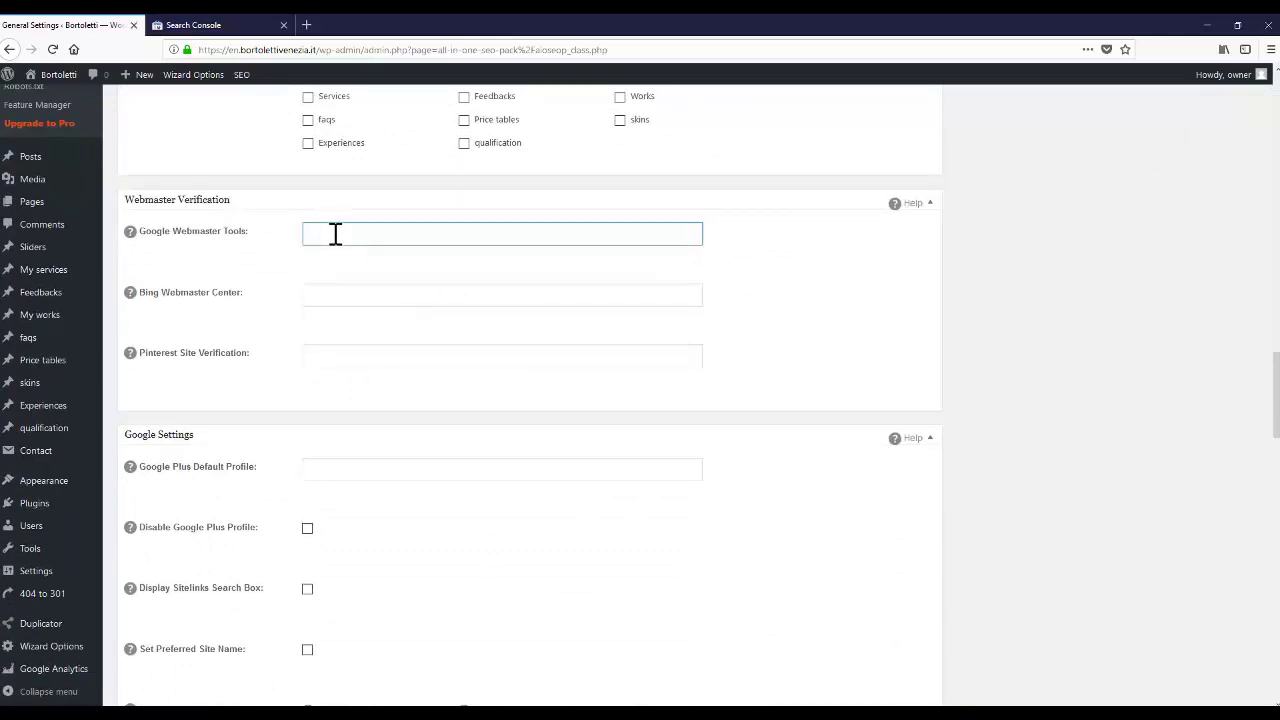
right_click(335, 233)
left_click(368, 282)
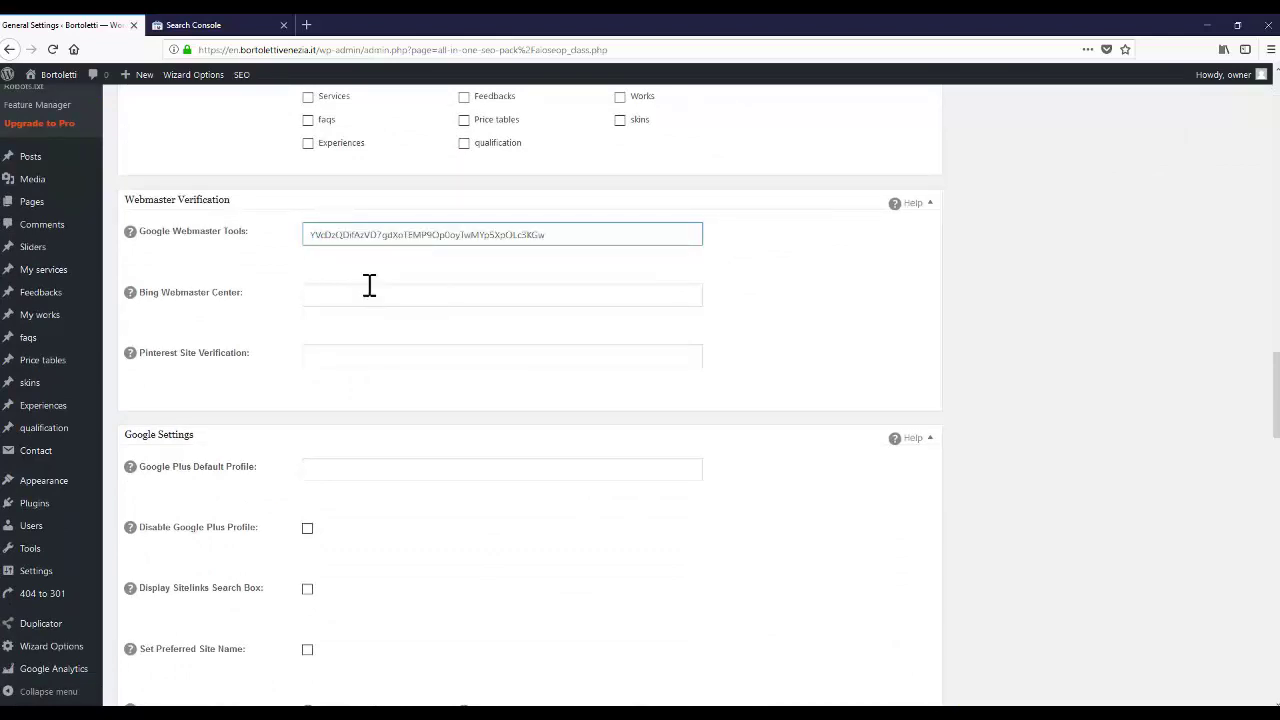
scroll(366, 320, "down", 10)
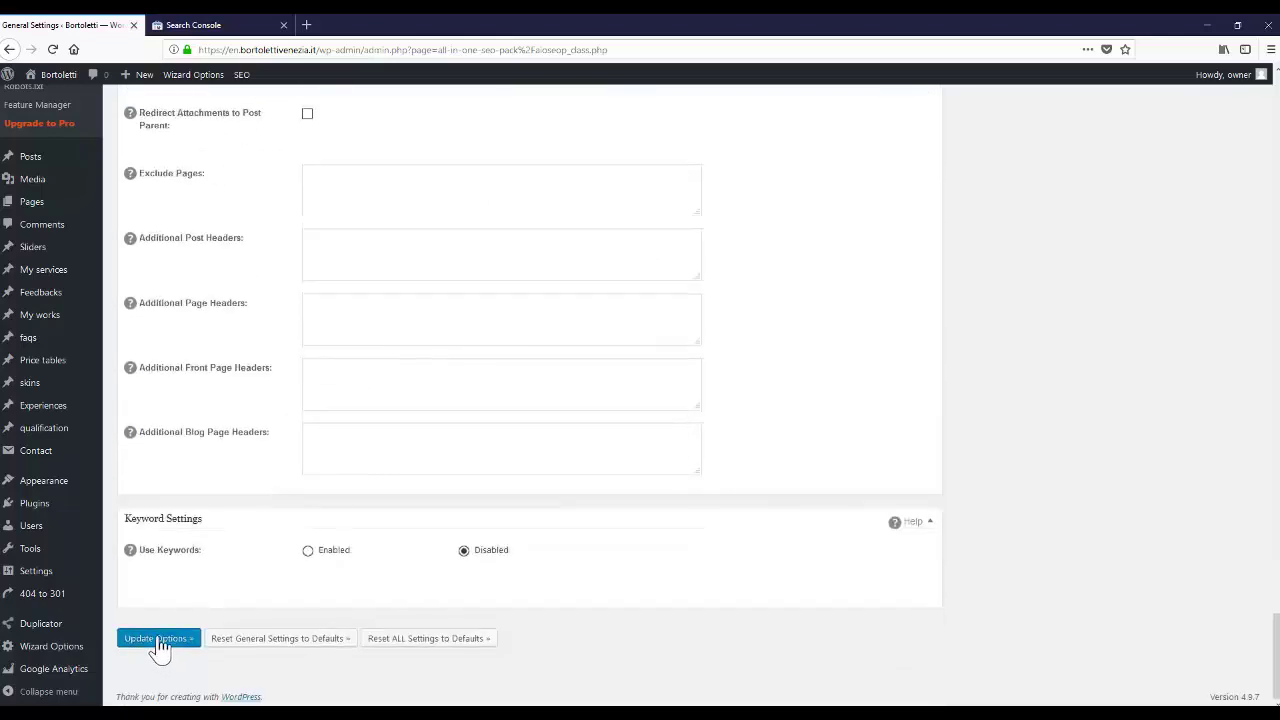
left_click(158, 640)
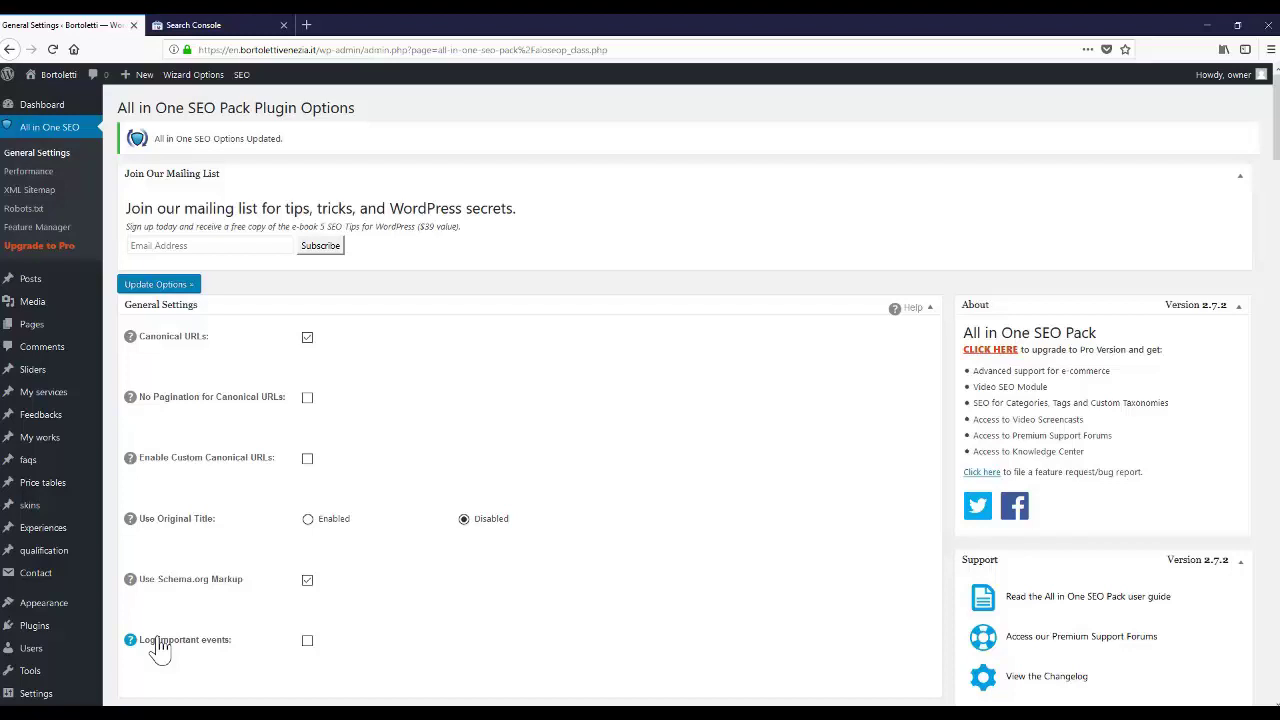
- Return to Search Console, verify ownership of the site with the HTML tag, and continue to the property's dashboard
left_click(227, 28)
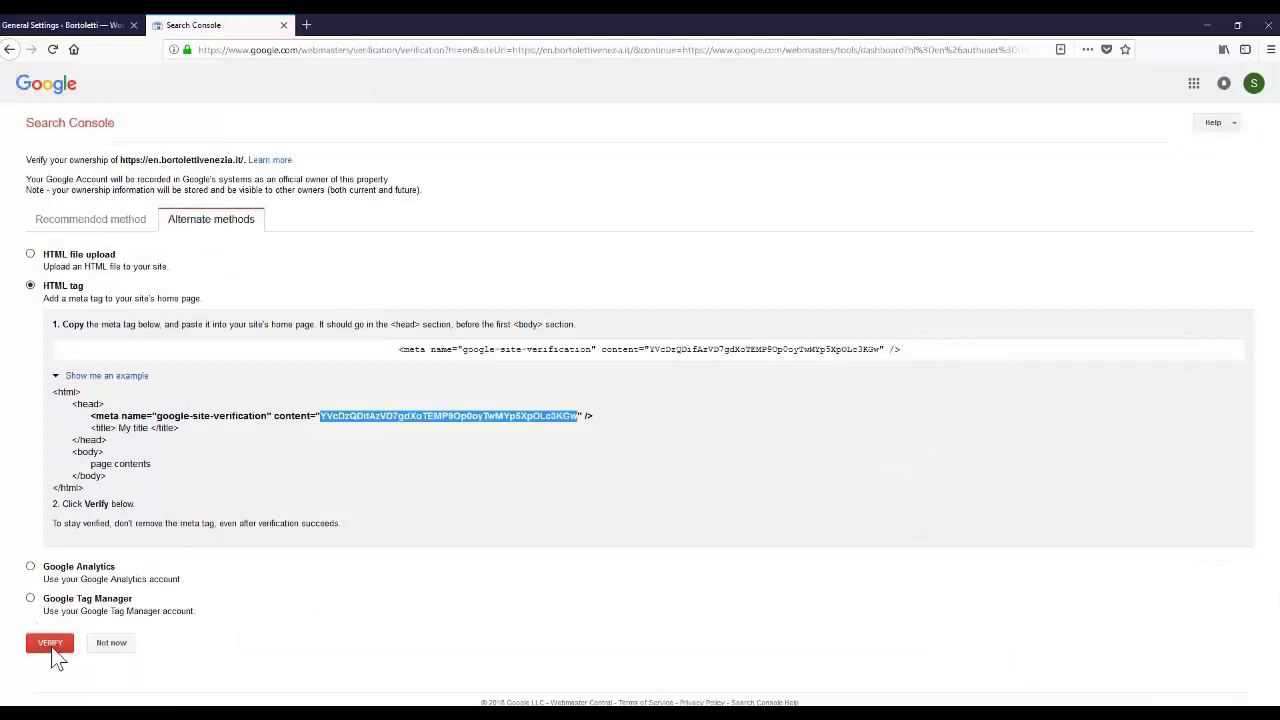
left_click(52, 645)
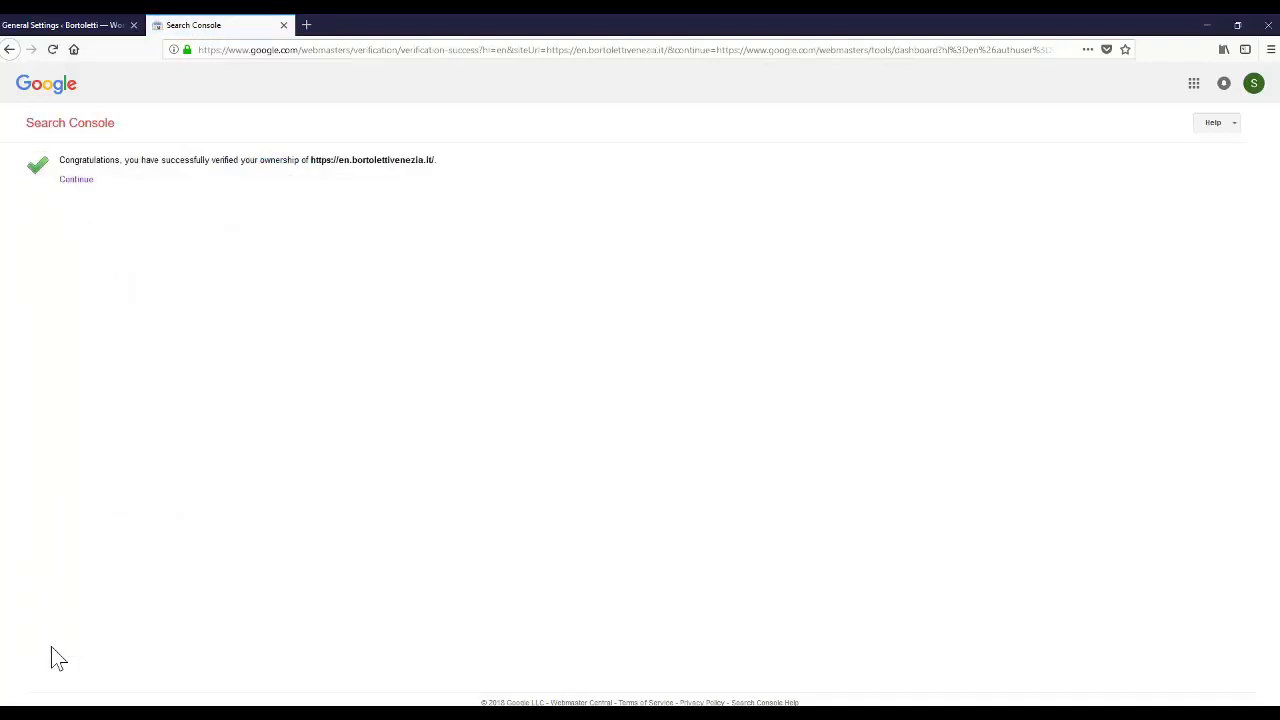
left_click(76, 182)
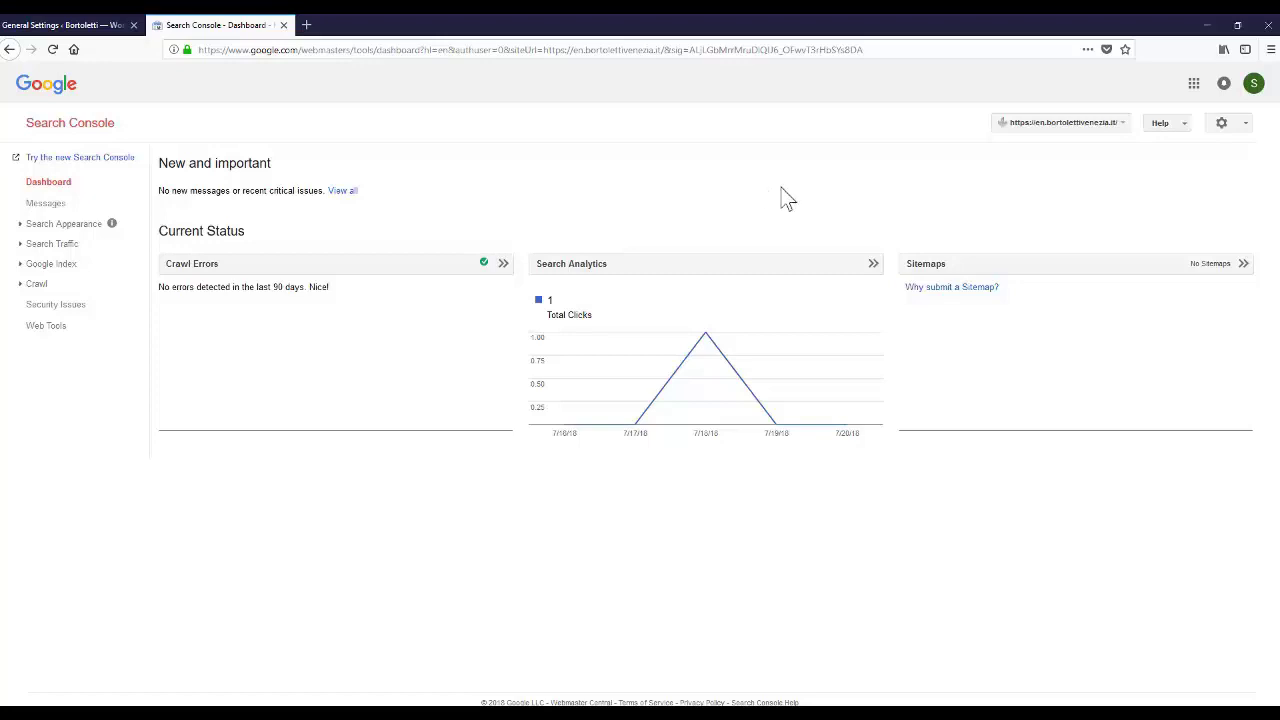
left_click(936, 275)
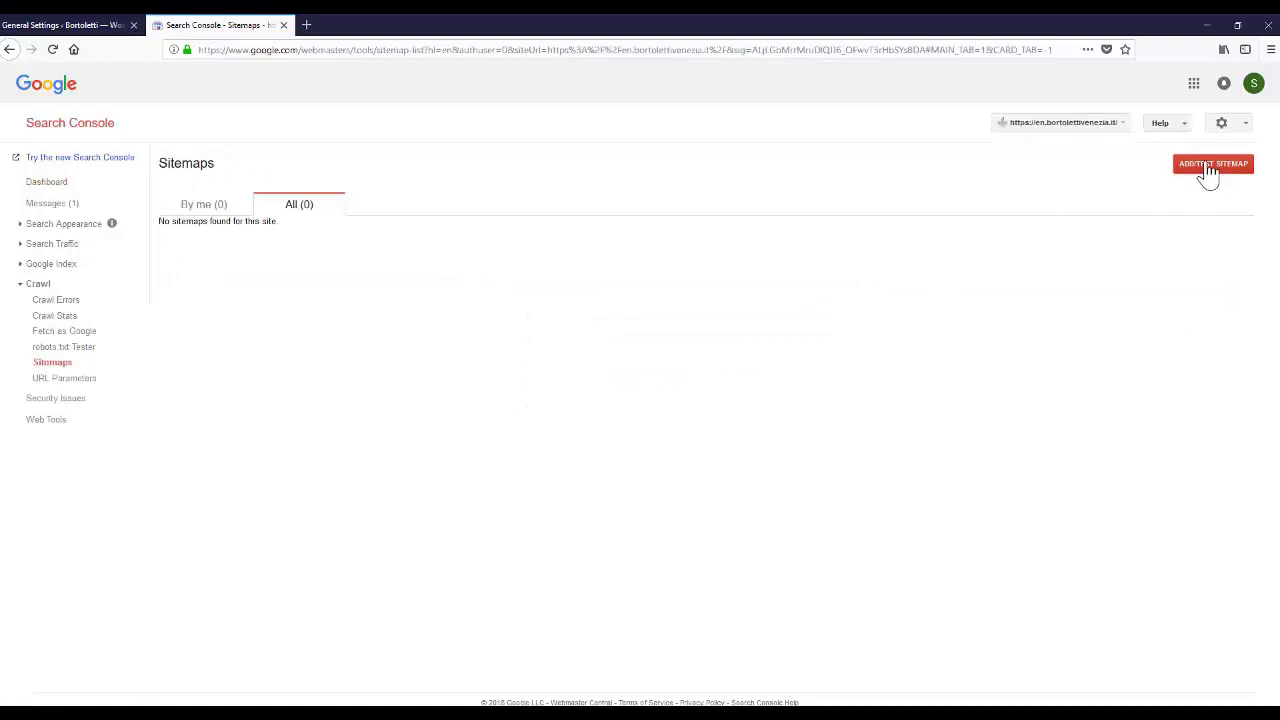
left_click(1208, 172)
left_click(1160, 213)
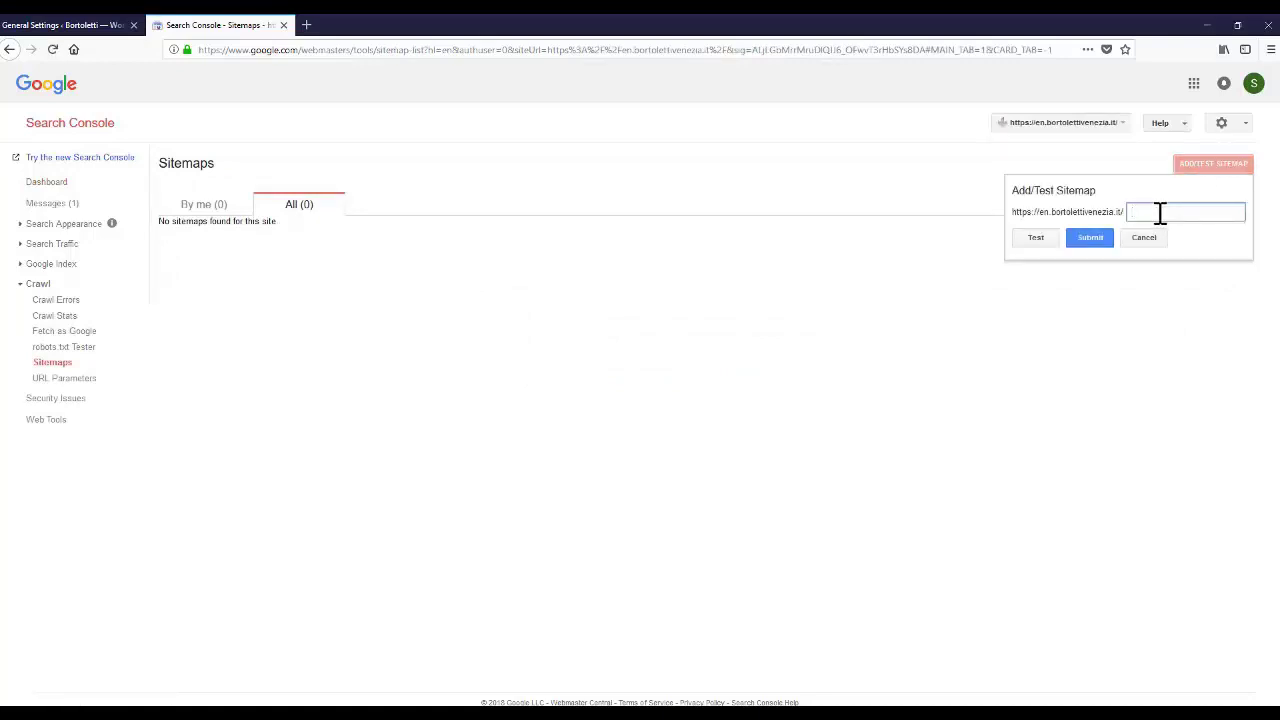
type("sitemap.xml")
left_click(1092, 240)
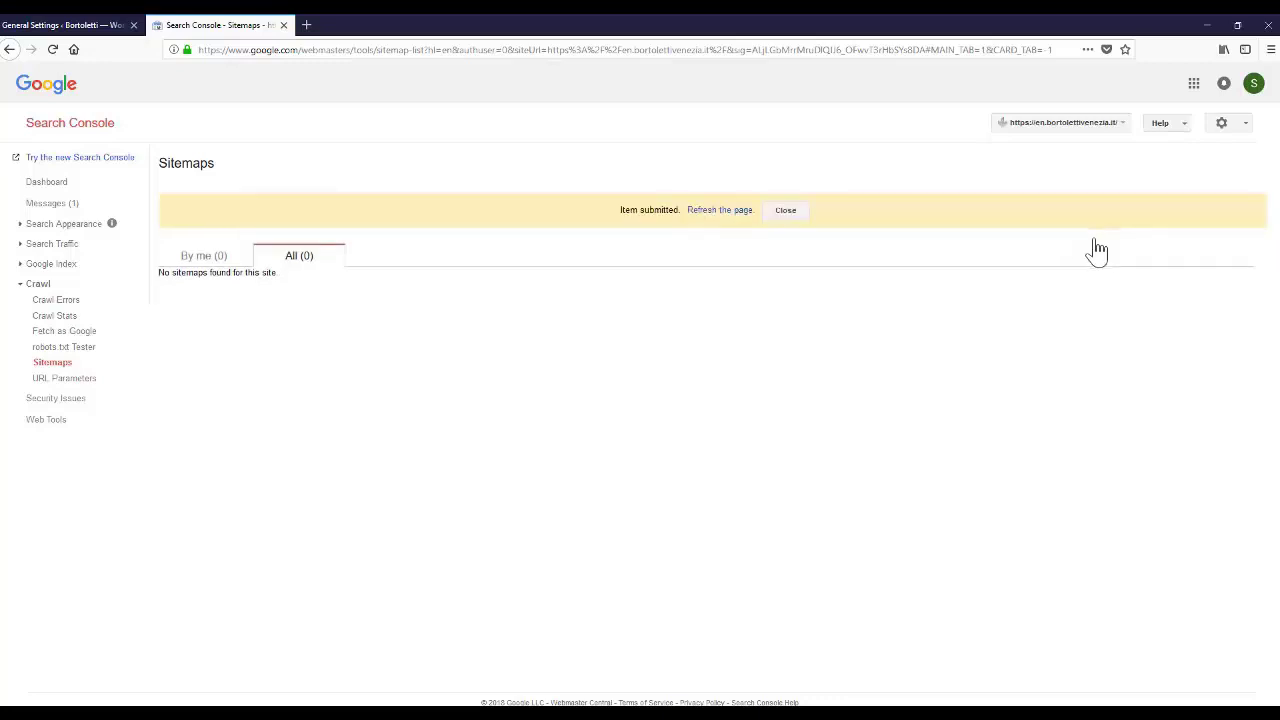